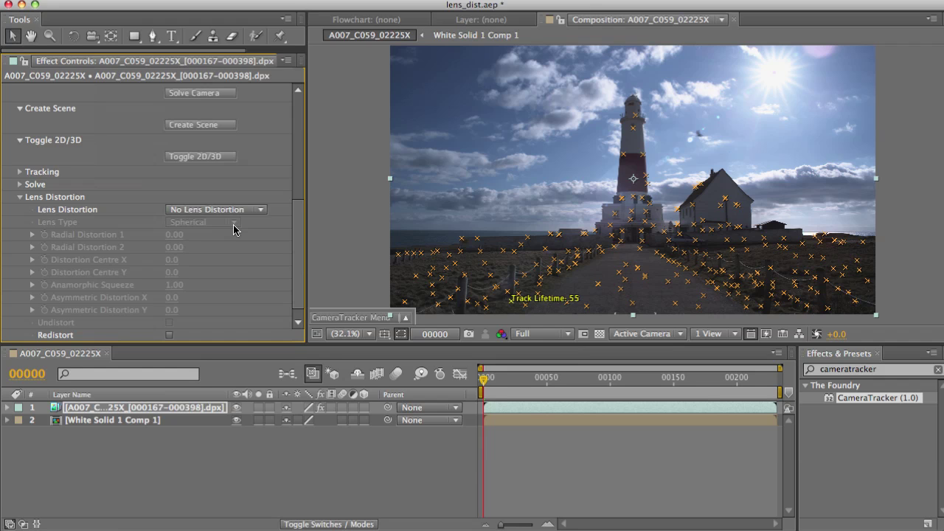
# Scrub the playhead to frame 00064 so the lighthouse clip's tracked points show
pyautogui.moveTo(507, 385); pyautogui.dragTo(575, 384)
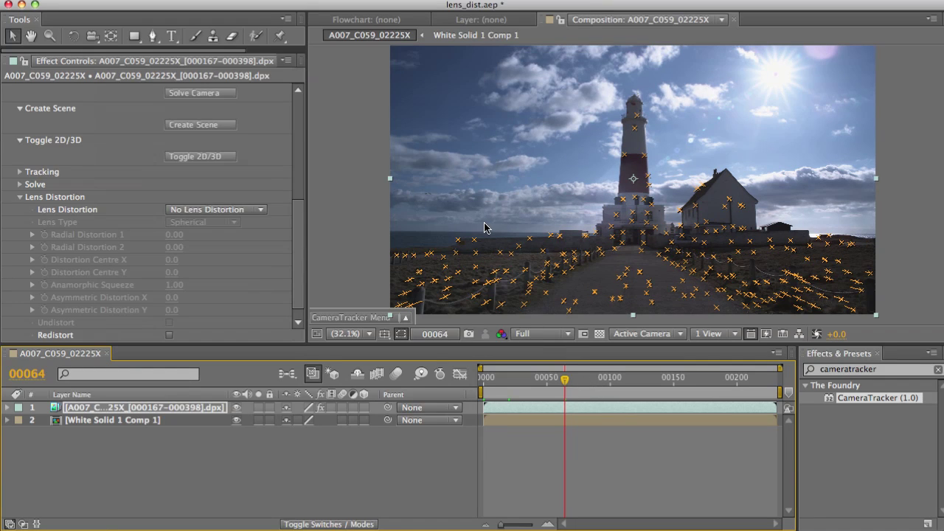
# Re-solve the camera with Lens Distortion set to Unknown Lens and Spherical lens type
pyautogui.click(211, 210)
pyautogui.click(206, 267)
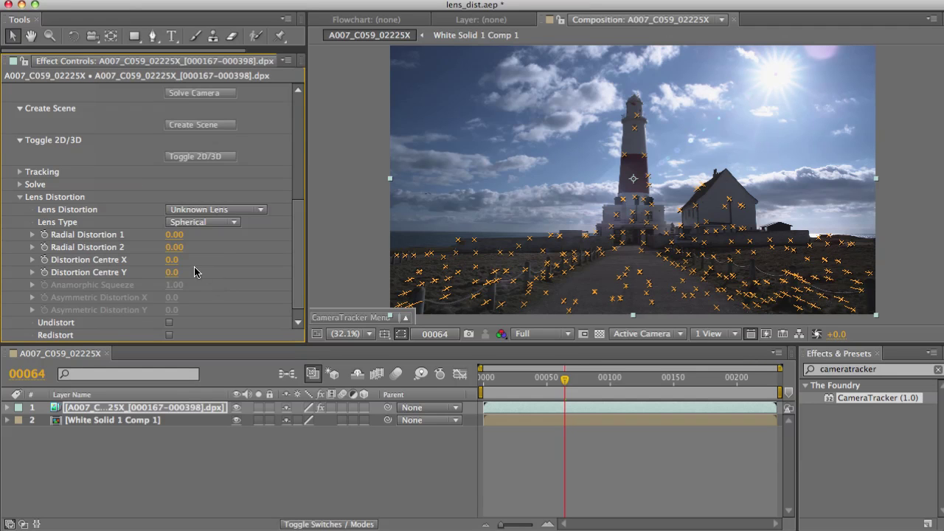
pyautogui.click(199, 224)
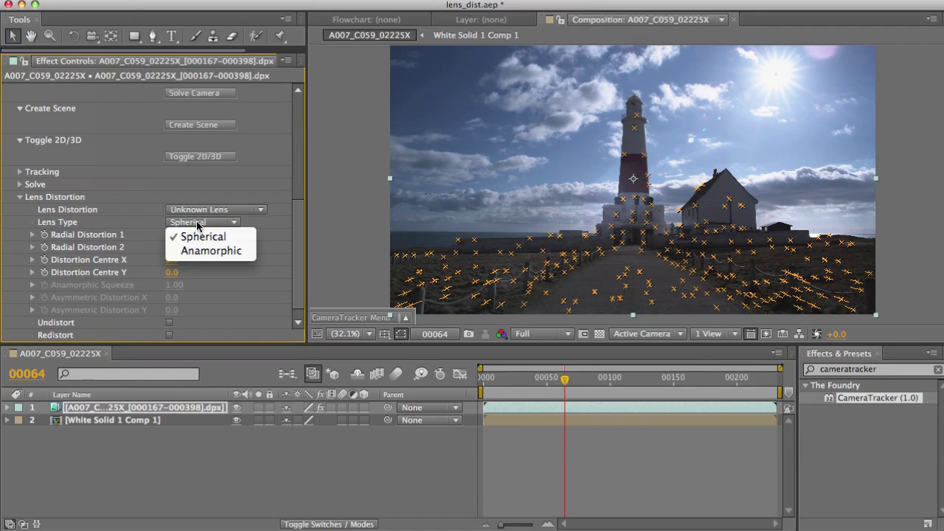
pyautogui.click(187, 234)
pyautogui.scroll(5, 295, 207)
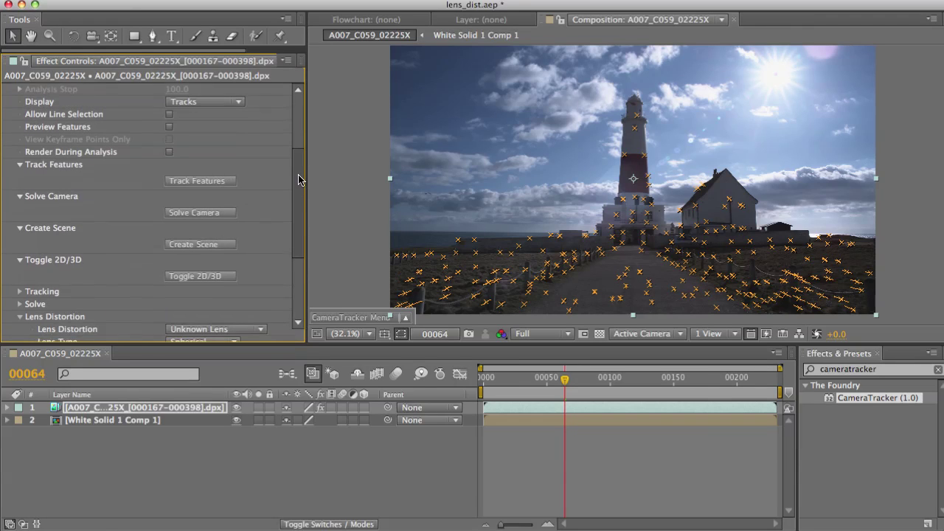
pyautogui.click(185, 213)
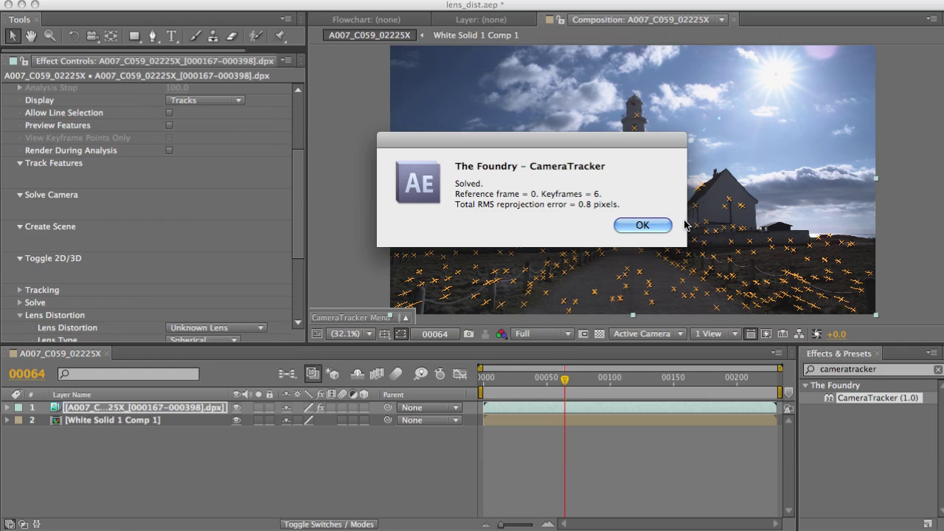
pyautogui.click(628, 223)
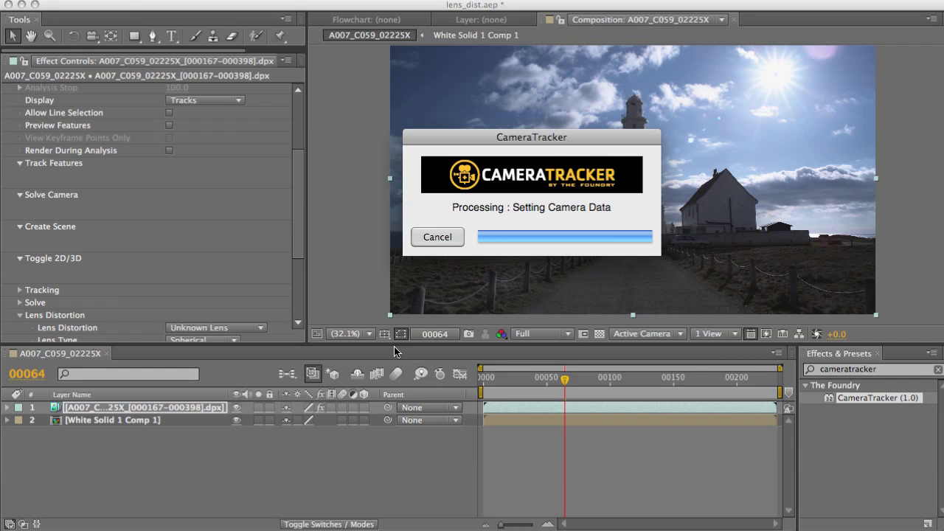
# Read the solved Radial Distortion 1 (0.032) and 2 (0.0015) values, then enable Undistort
pyautogui.click(307, 206)
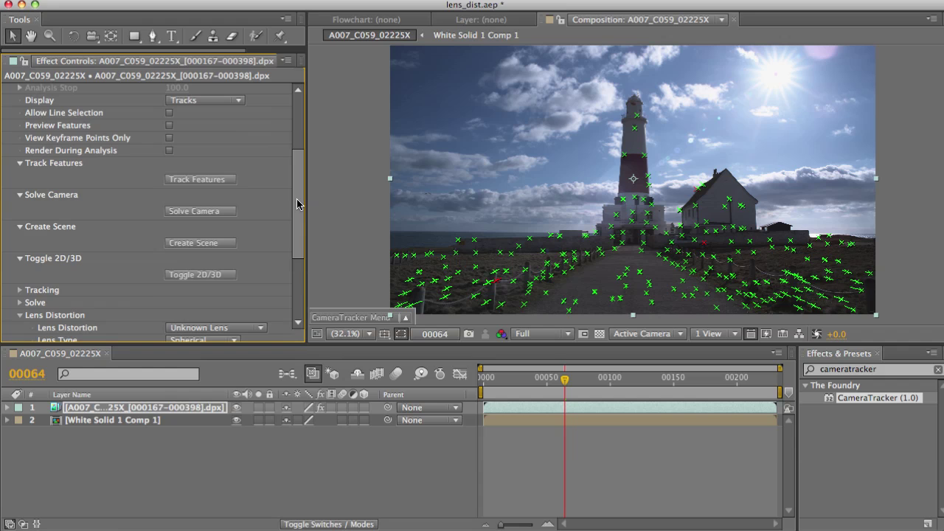
pyautogui.moveTo(295, 204); pyautogui.dragTo(306, 295)
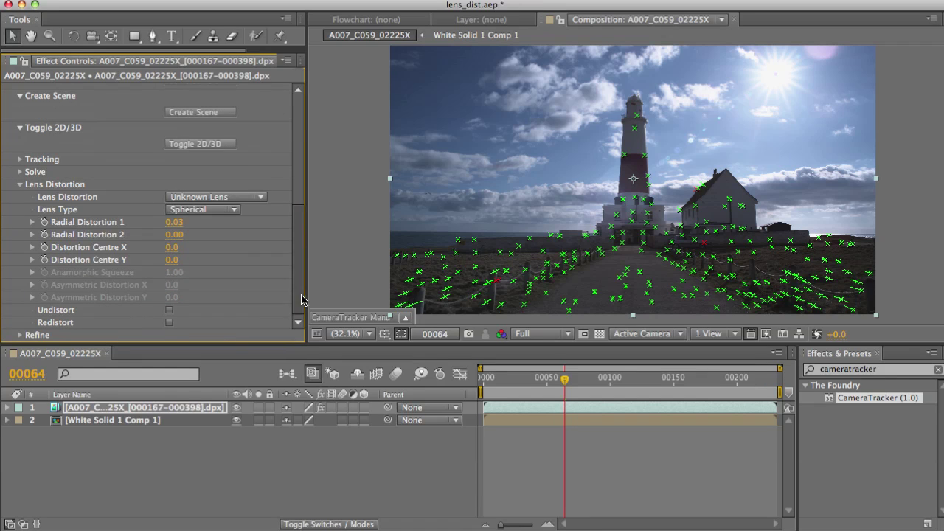
pyautogui.click(174, 222)
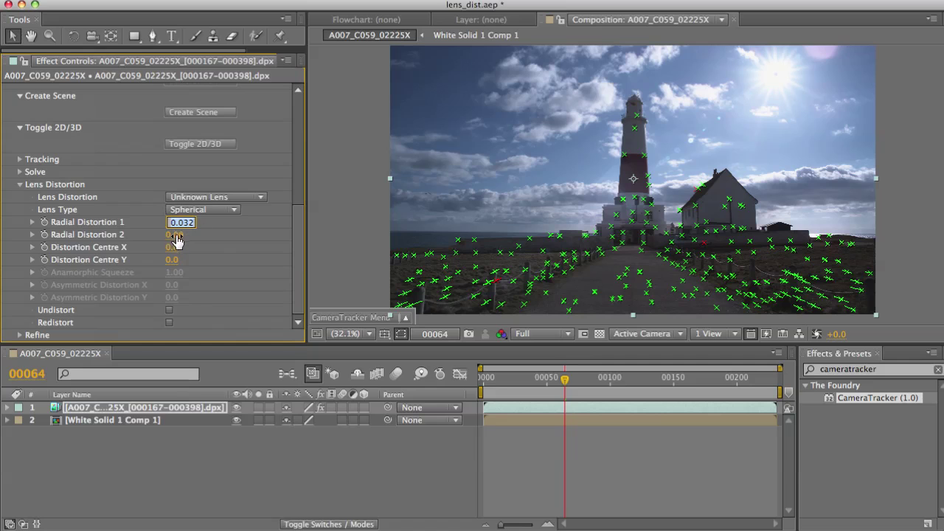
pyautogui.click(175, 235)
pyautogui.write('0.0015')
pyautogui.click(169, 310)
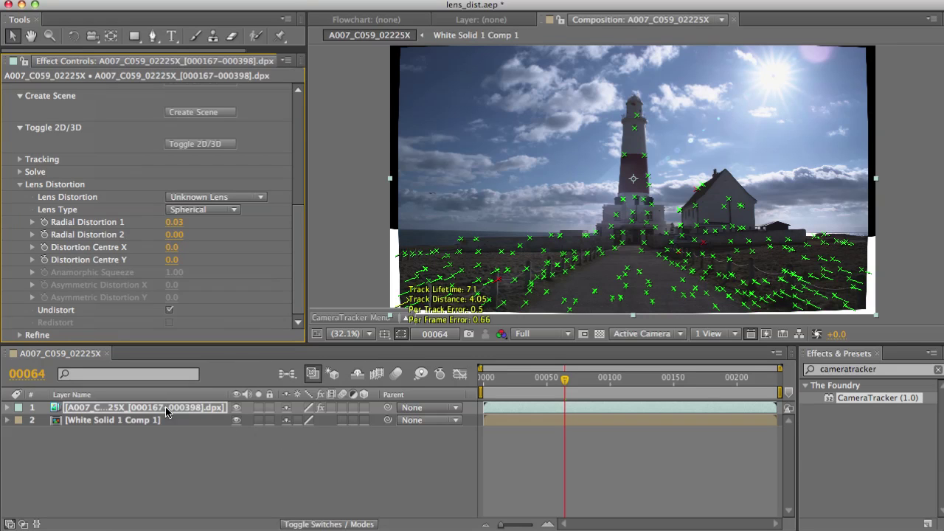
# Hide the White Solid 1 Comp 1 layer and switch Undistort back off
pyautogui.click(236, 420)
pyautogui.click(162, 311)
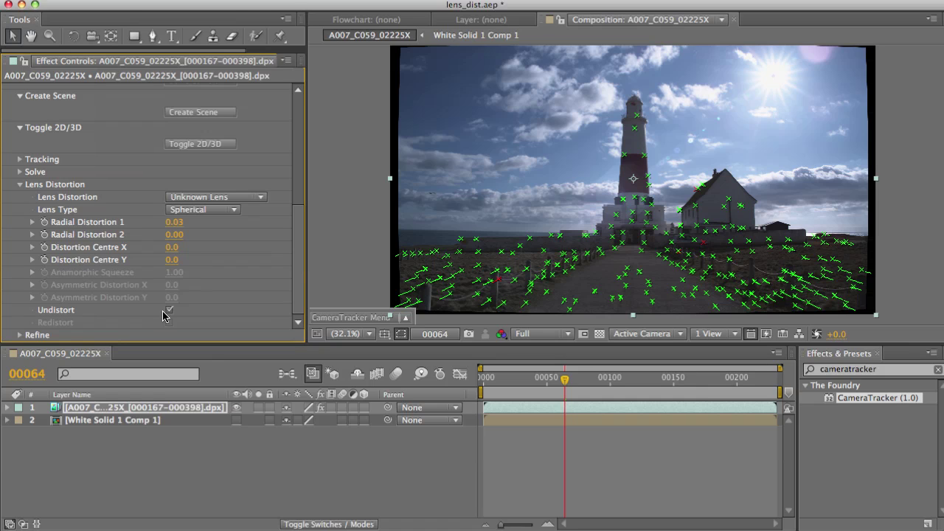
pyautogui.click(169, 310)
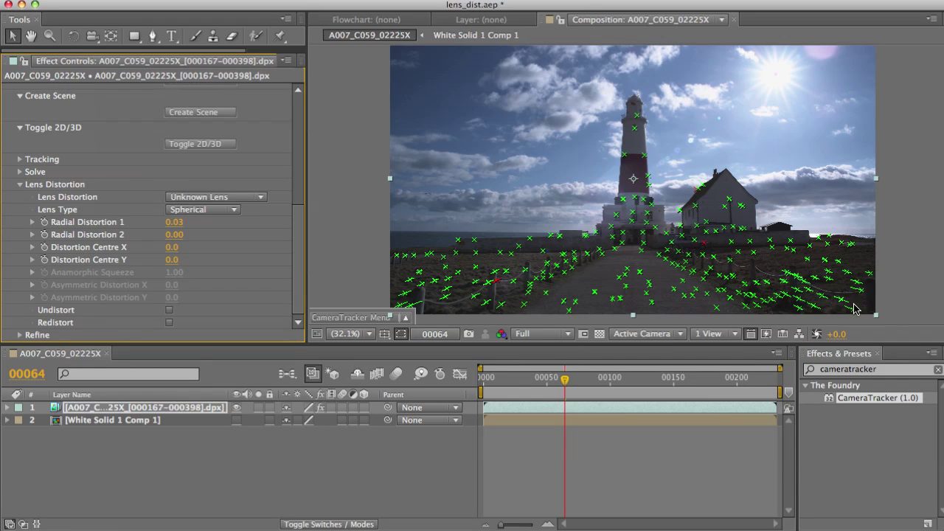
# Create a solid lying on the selected lower-right ground tracks
pyautogui.moveTo(860, 305); pyautogui.dragTo(762, 257)
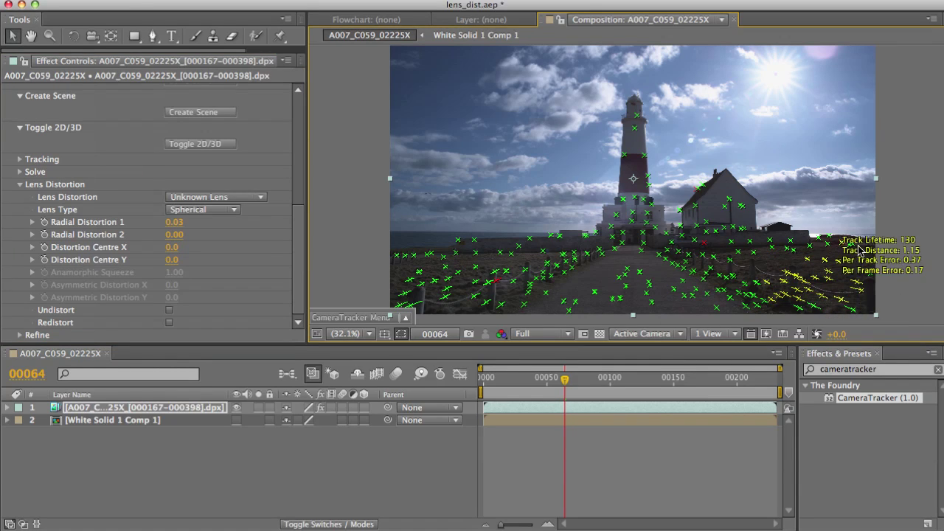
pyautogui.rightClick(825, 199)
pyautogui.moveTo(843, 250)
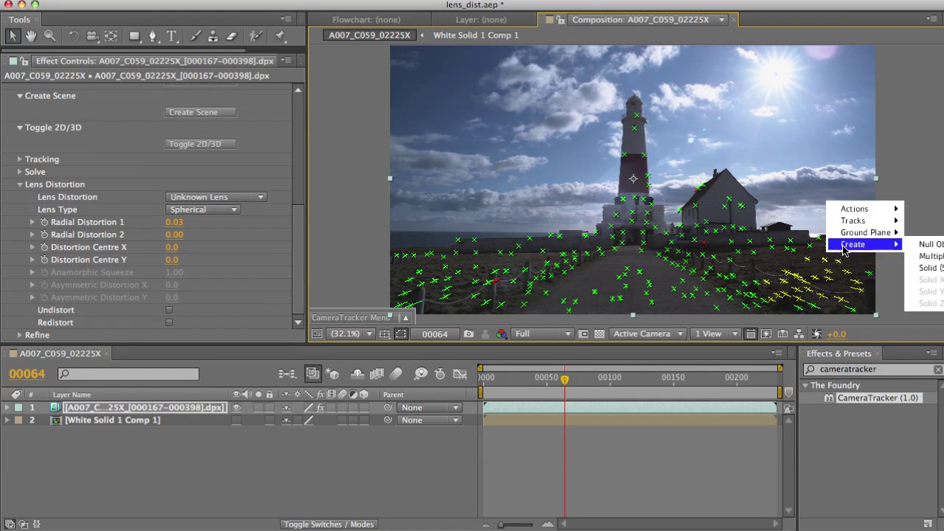
pyautogui.click(923, 268)
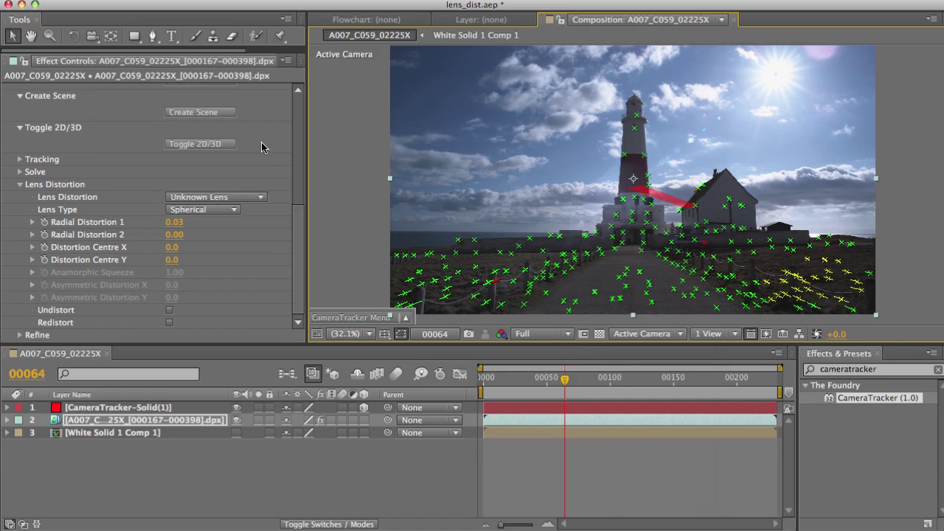
# Create the tracked camera and null scene, and select the null, camera and solid layers
pyautogui.click(199, 111)
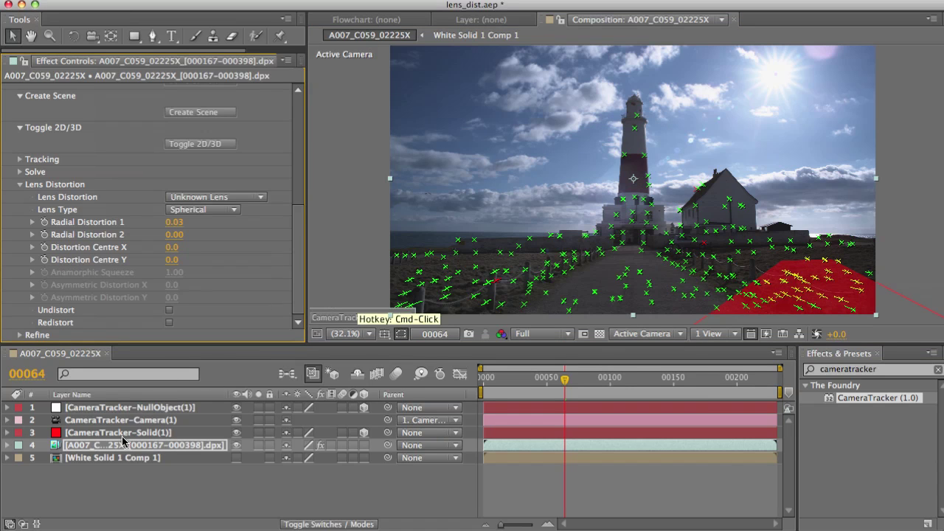
pyautogui.click(120, 433)
pyautogui.keyDown('shift'); pyautogui.click(115, 408); pyautogui.keyUp('shift')
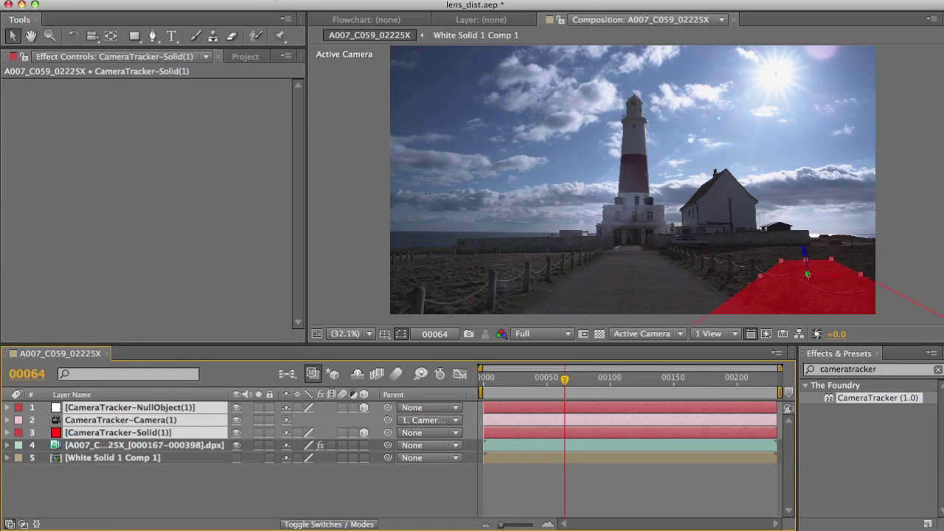
# Pre-compose the selected layers as 'Pre-comp 1', moving all attributes into it
pyautogui.rightClick(286, 392)
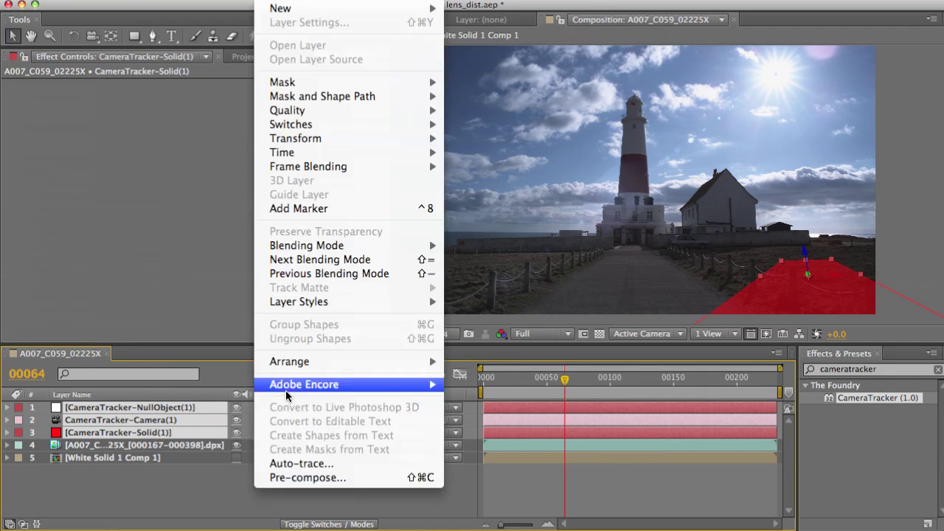
pyautogui.click(306, 478)
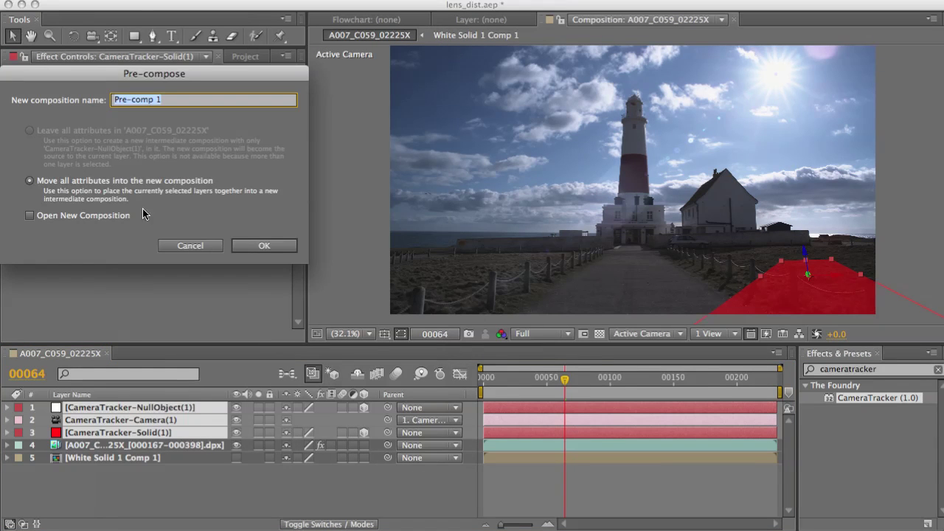
pyautogui.click(262, 245)
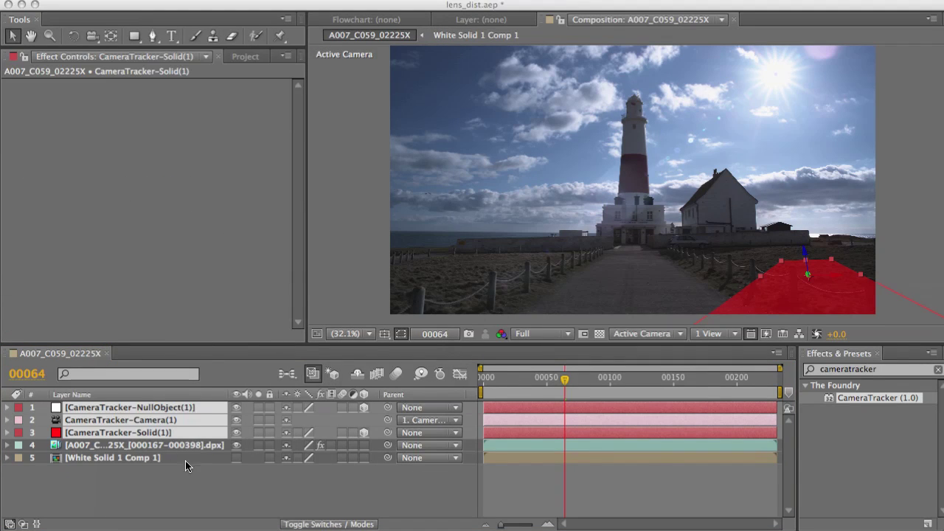
pyautogui.press('super+shift+c')
pyautogui.press('Return')
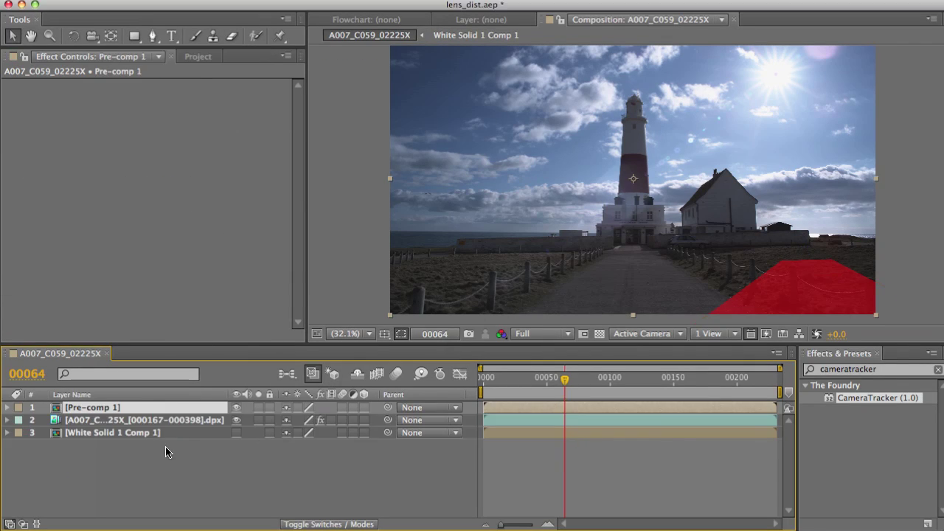
# Copy the plate's CameraTracker effect and paste it onto Pre-comp 1
pyautogui.click(101, 421)
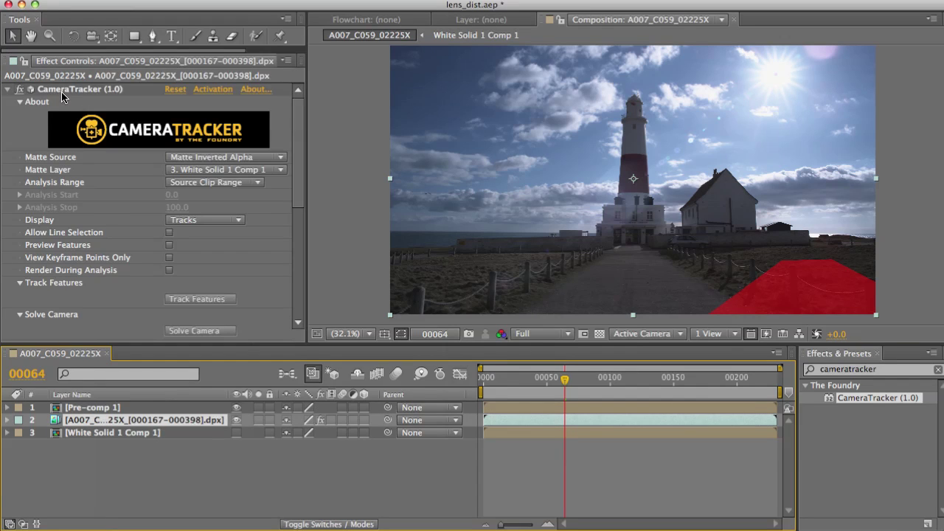
pyautogui.click(62, 90)
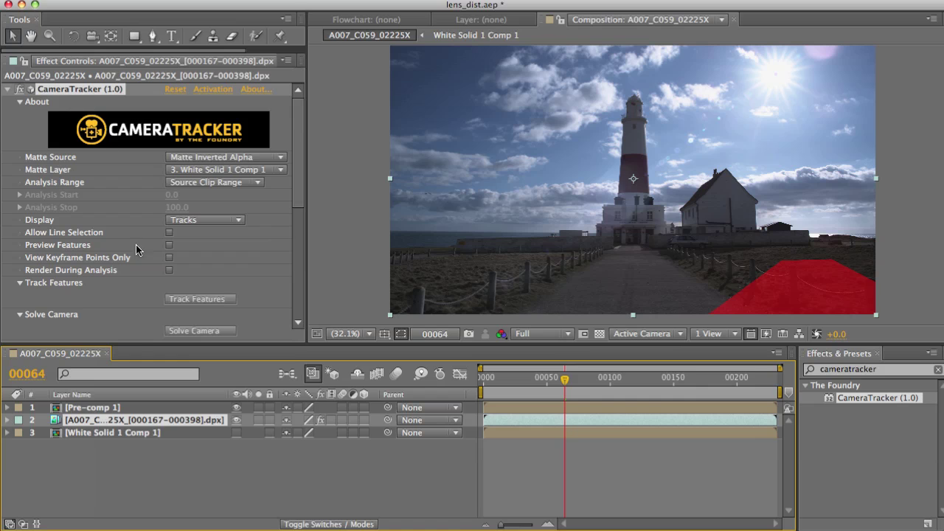
pyautogui.click(94, 408)
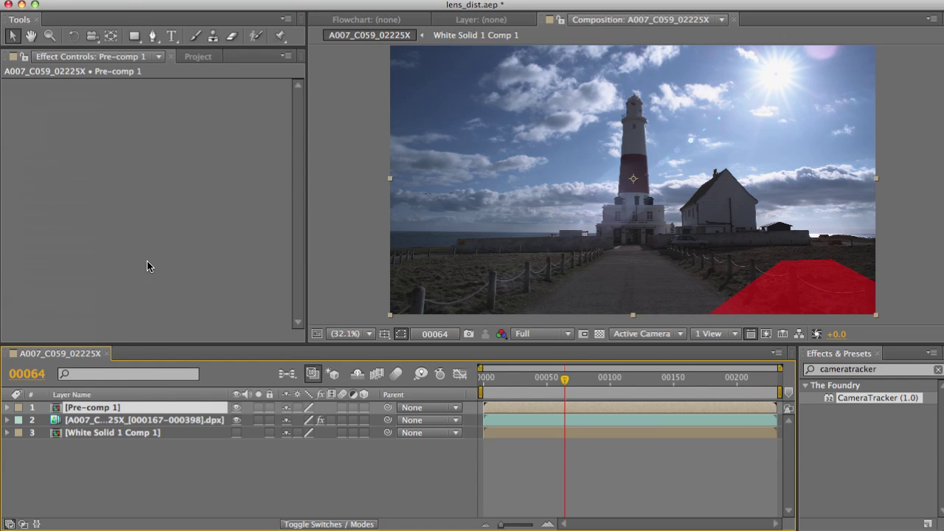
pyautogui.press('super+v')
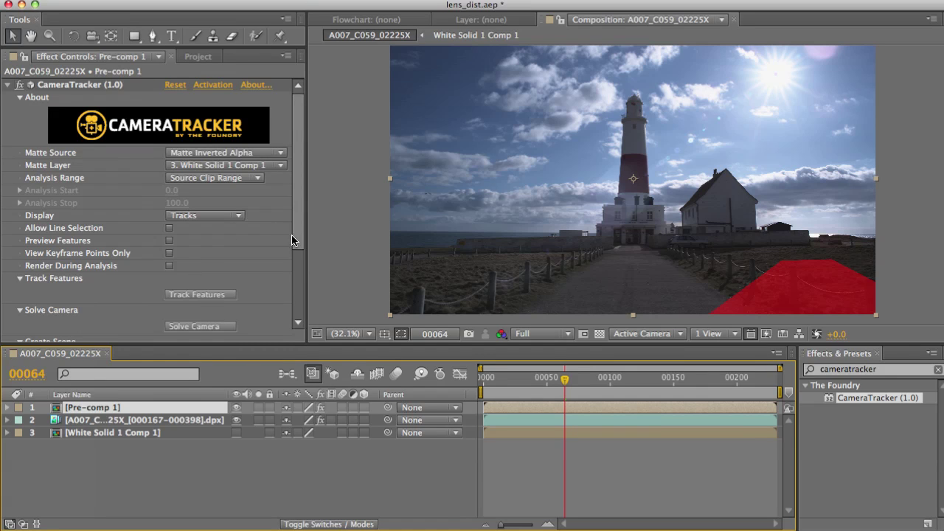
# Expand Pre-comp 1's Lens Distortion settings and turn on redistortion
pyautogui.click(298, 323)
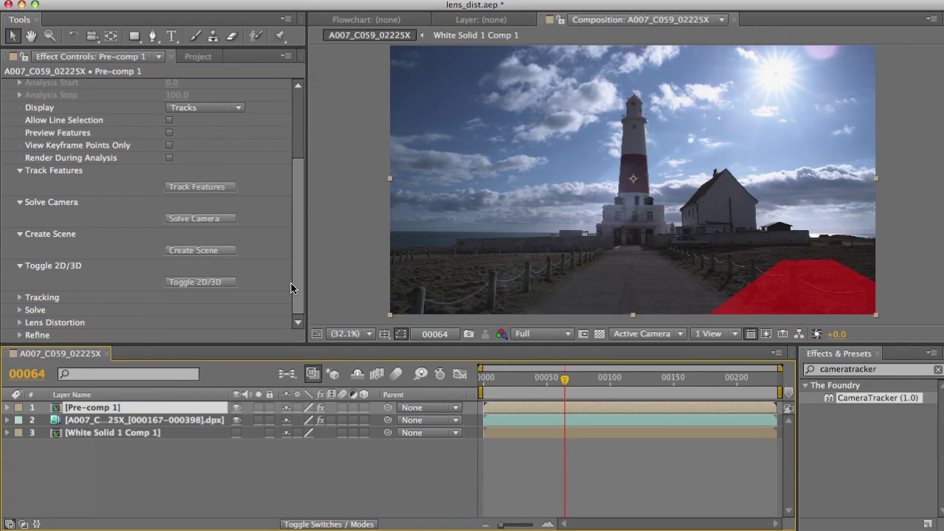
pyautogui.click(20, 322)
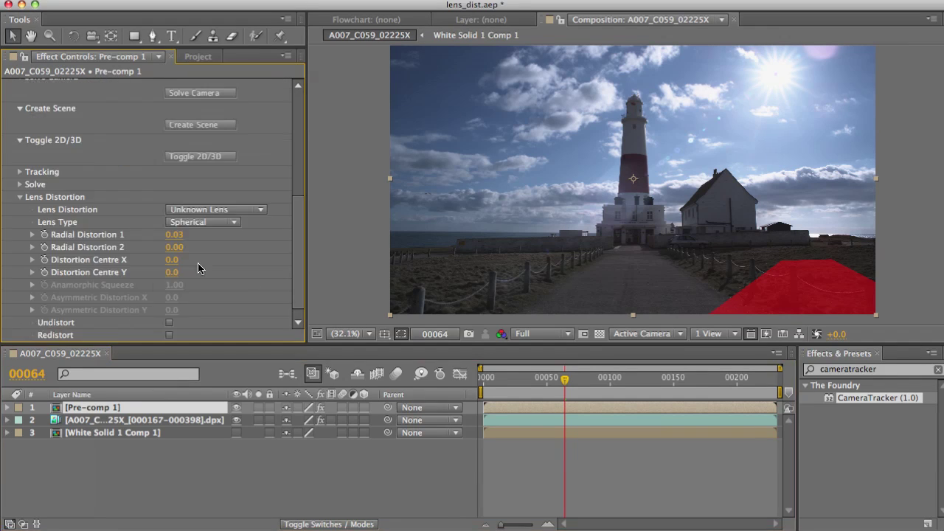
pyautogui.click(169, 335)
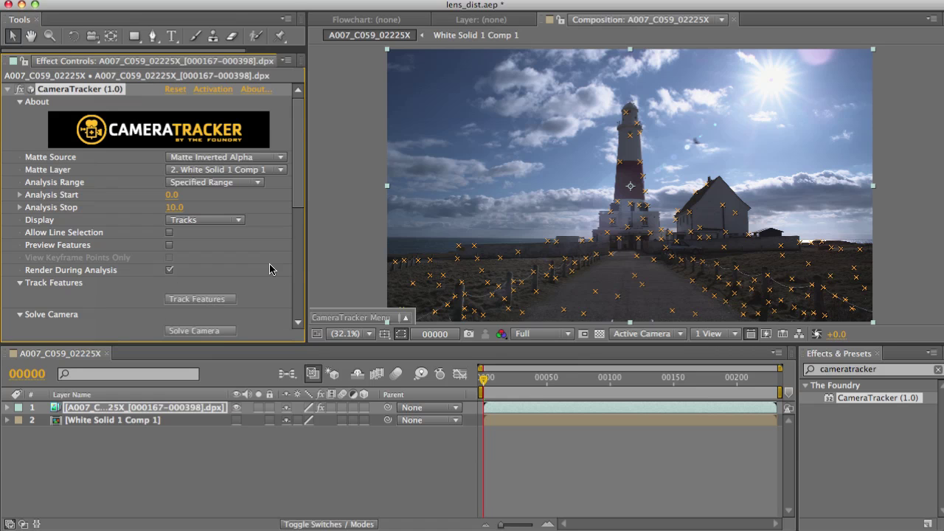
# Solve the camera with Lens Distortion set to Unknown Lens, getting 0.127-pixel RMS error
pyautogui.moveTo(297, 136); pyautogui.dragTo(295, 189)
pyautogui.click(208, 218)
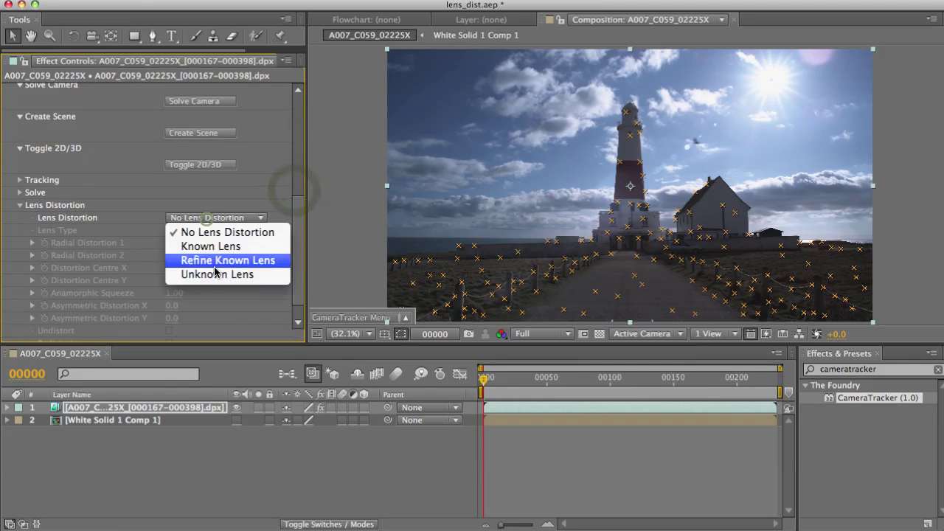
pyautogui.click(217, 274)
pyautogui.click(184, 101)
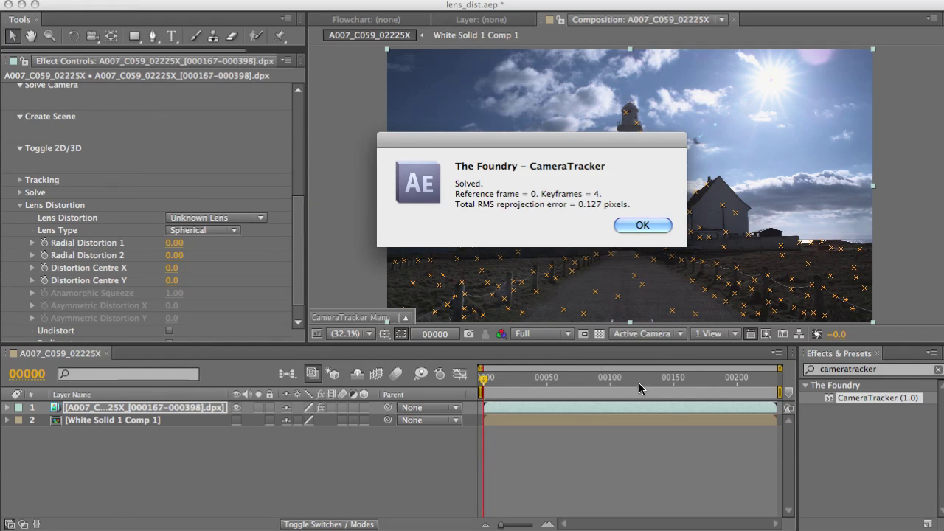
pyautogui.click(643, 225)
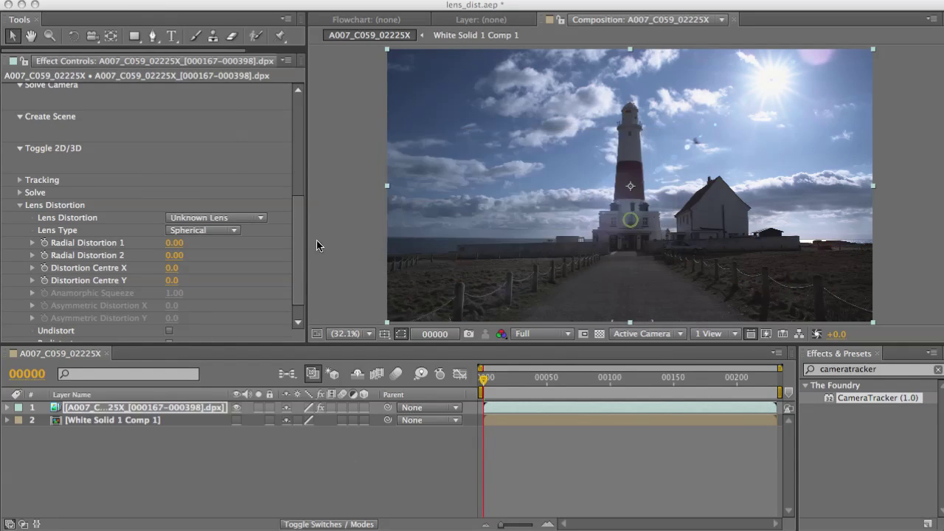
# Preview the plate with Undistort on, then switch Undistort off again
pyautogui.click(170, 331)
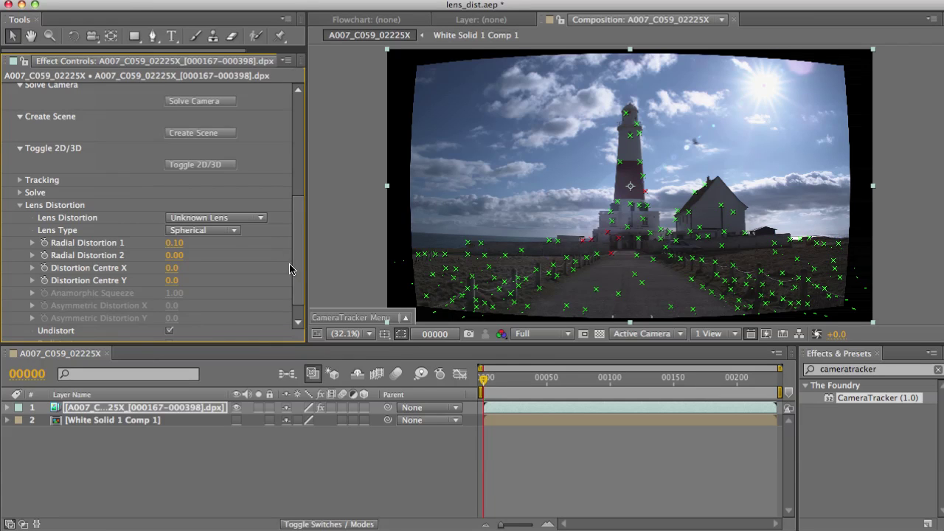
pyautogui.moveTo(298, 280); pyautogui.dragTo(298, 289)
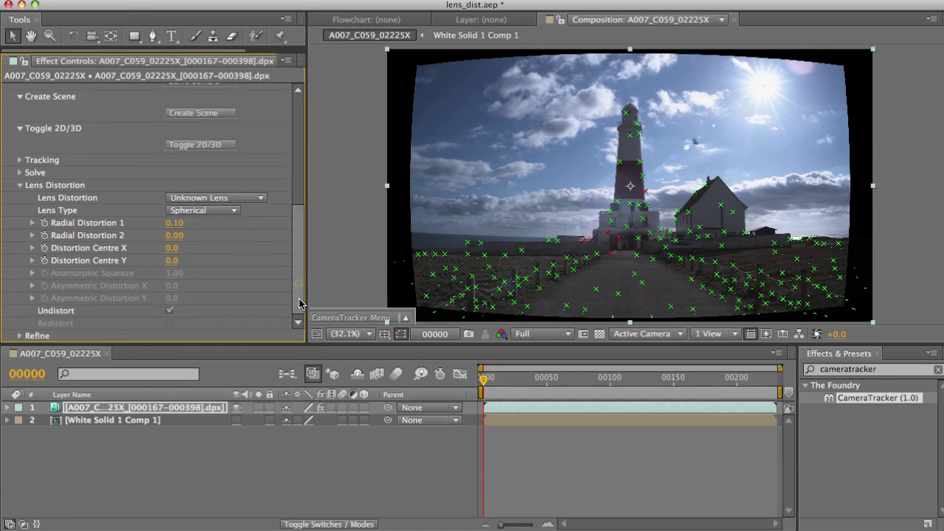
pyautogui.click(168, 311)
# Re-solve the camera using Refine Known Lens with Radial Distortion 1 set to 0.02
pyautogui.click(194, 198)
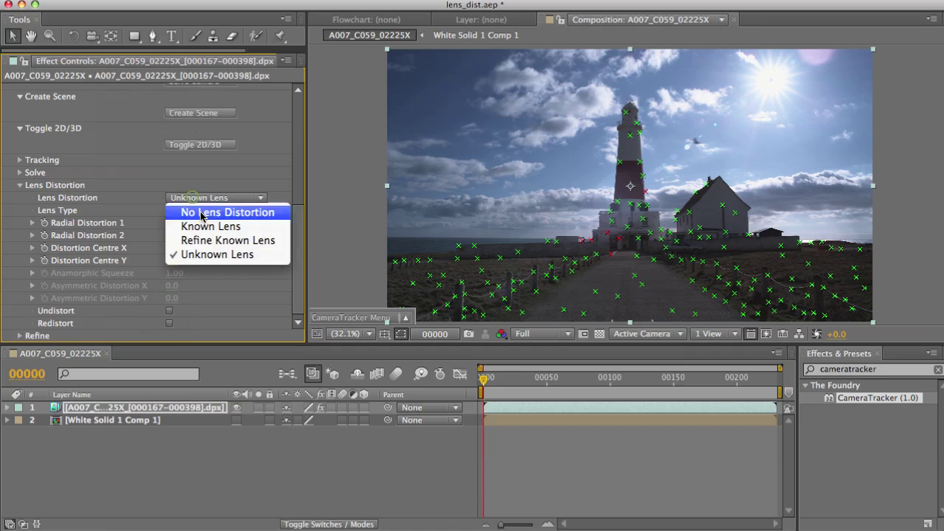
pyautogui.click(221, 240)
pyautogui.click(175, 223)
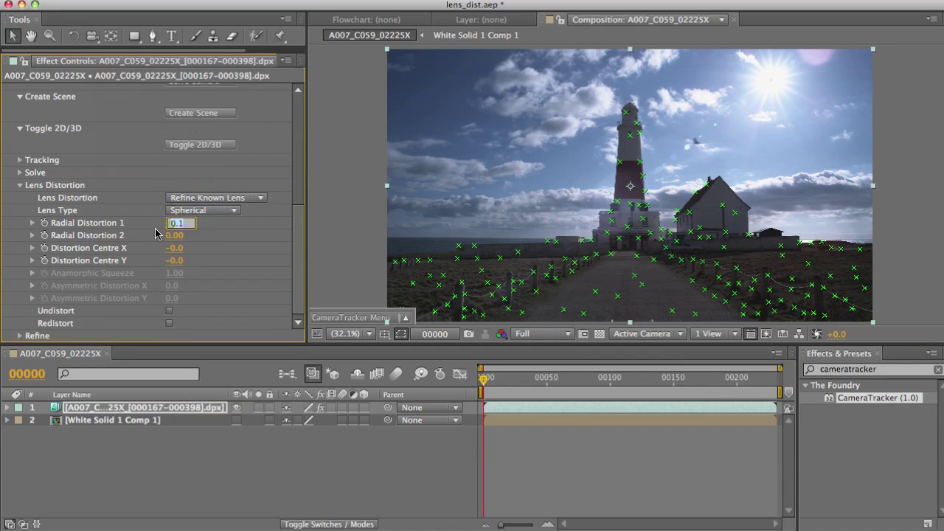
pyautogui.write('0.02')
pyautogui.press('Return')
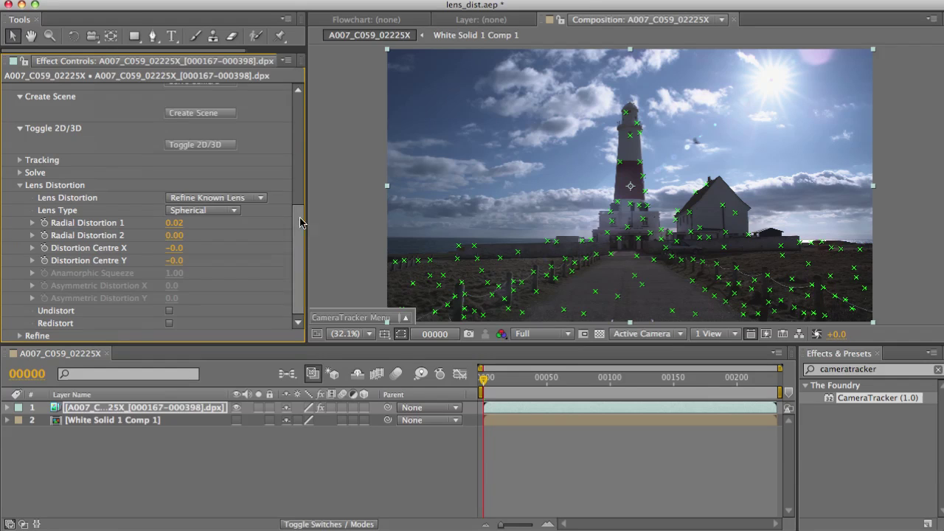
pyautogui.moveTo(299, 237); pyautogui.dragTo(299, 205)
pyautogui.click(196, 162)
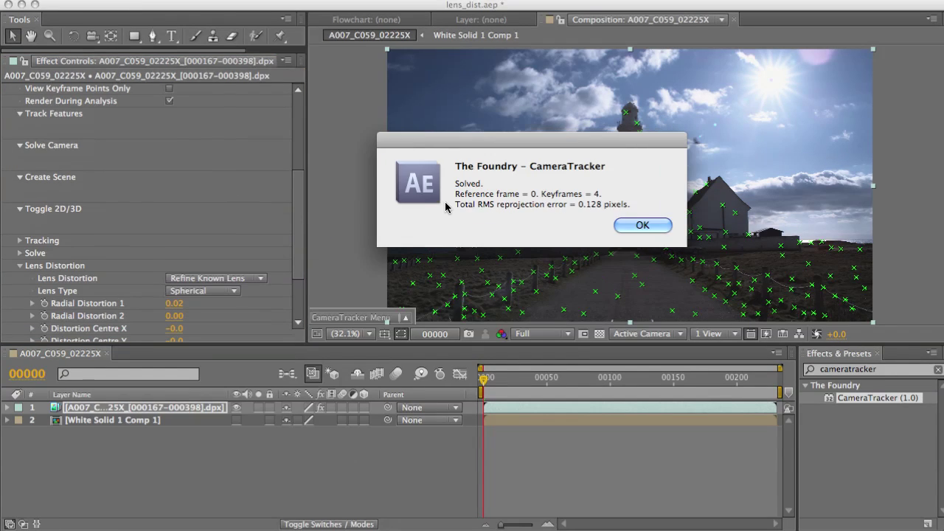
pyautogui.press('Return')
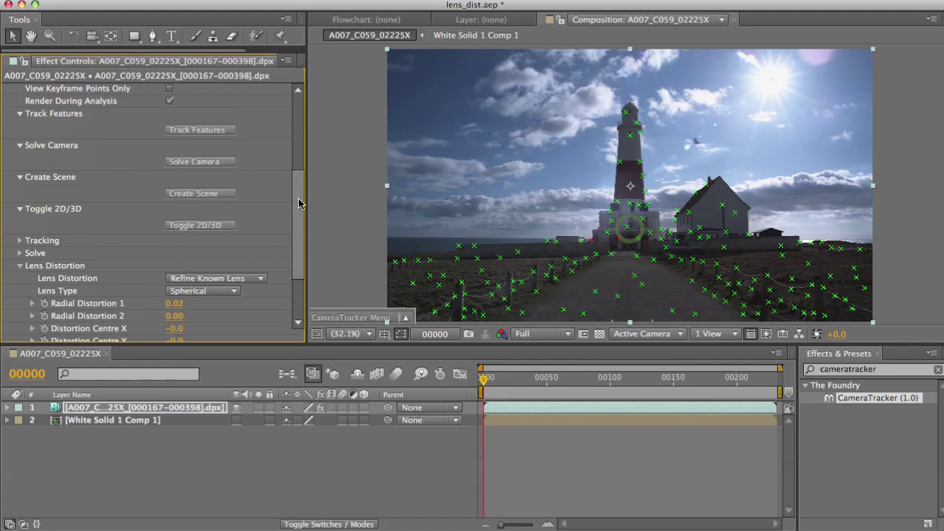
# Inspect the Radial Distortion 1 and 2 values, leaving 2 at 0.00, and enable Undistort
pyautogui.moveTo(299, 193); pyautogui.dragTo(299, 226)
pyautogui.click(175, 224)
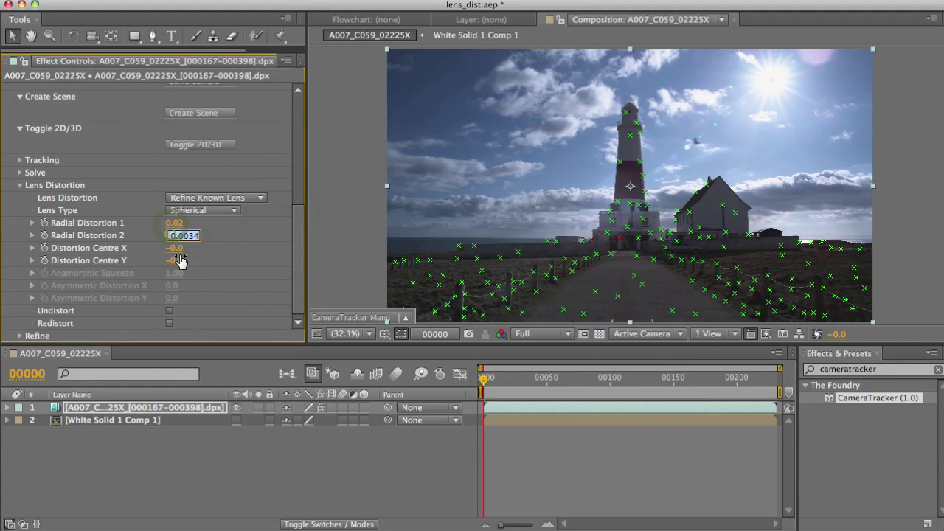
pyautogui.click(188, 235)
pyautogui.press('Return')
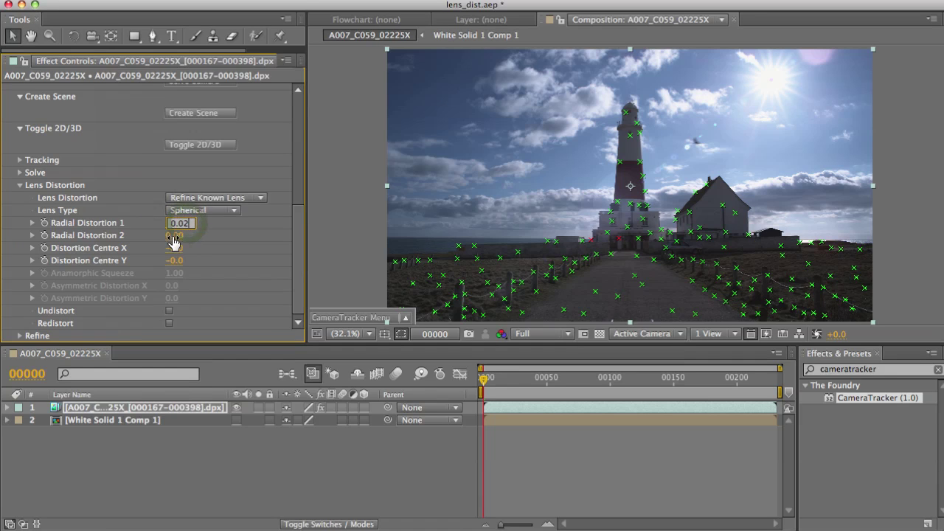
pyautogui.click(185, 235)
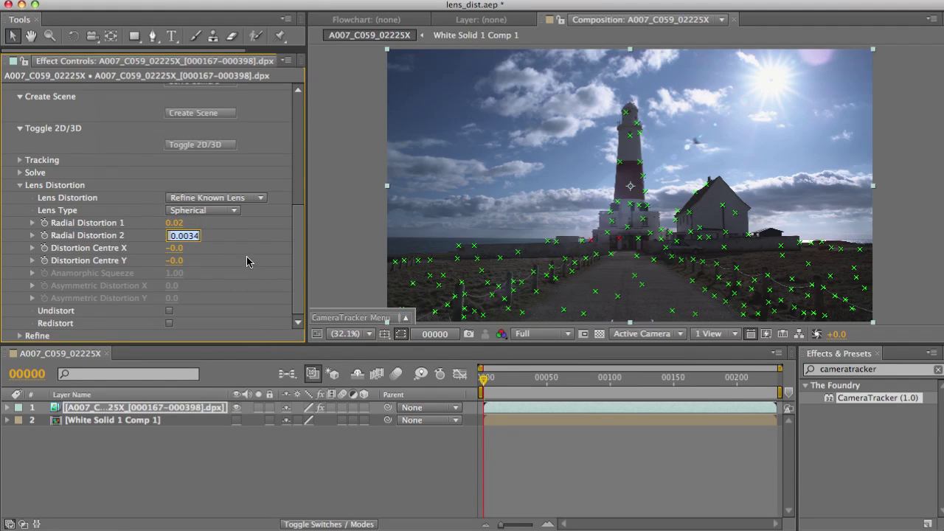
pyautogui.click(168, 311)
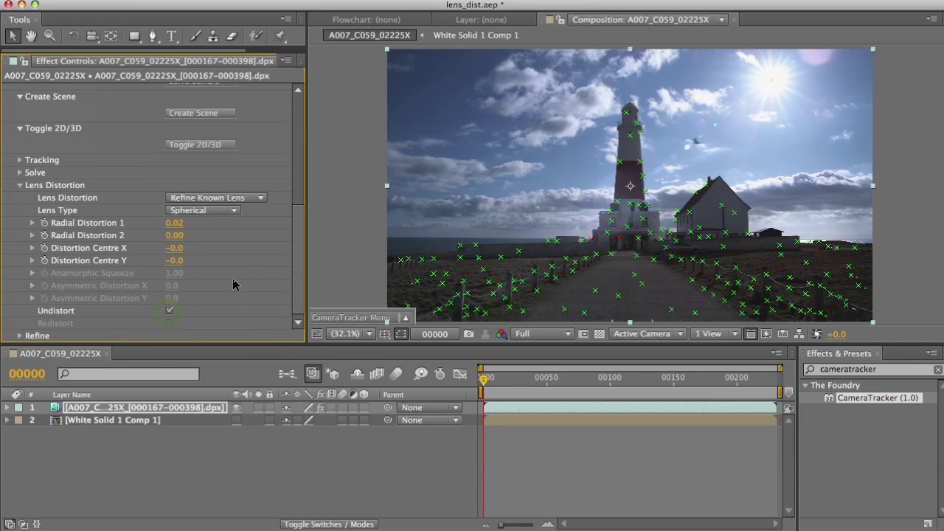